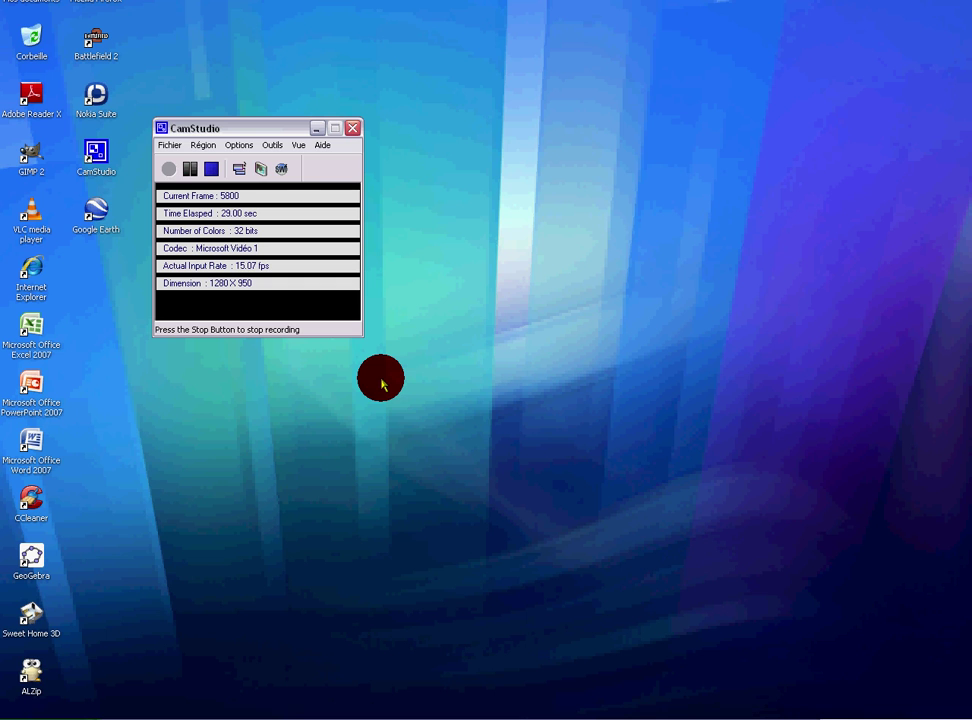
Switch to Firefox showing fr.libreoffice.org and open the French LibreOffice download page.
left_click(336, 713)
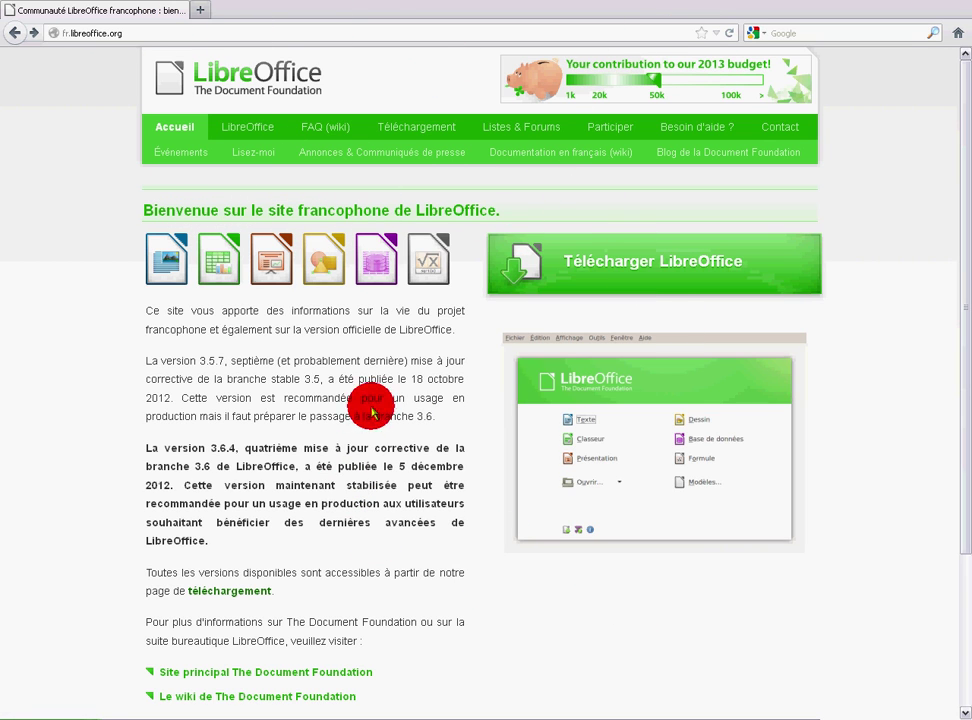
scroll(364, 397, "down", 3)
scroll(364, 397, "up", 3)
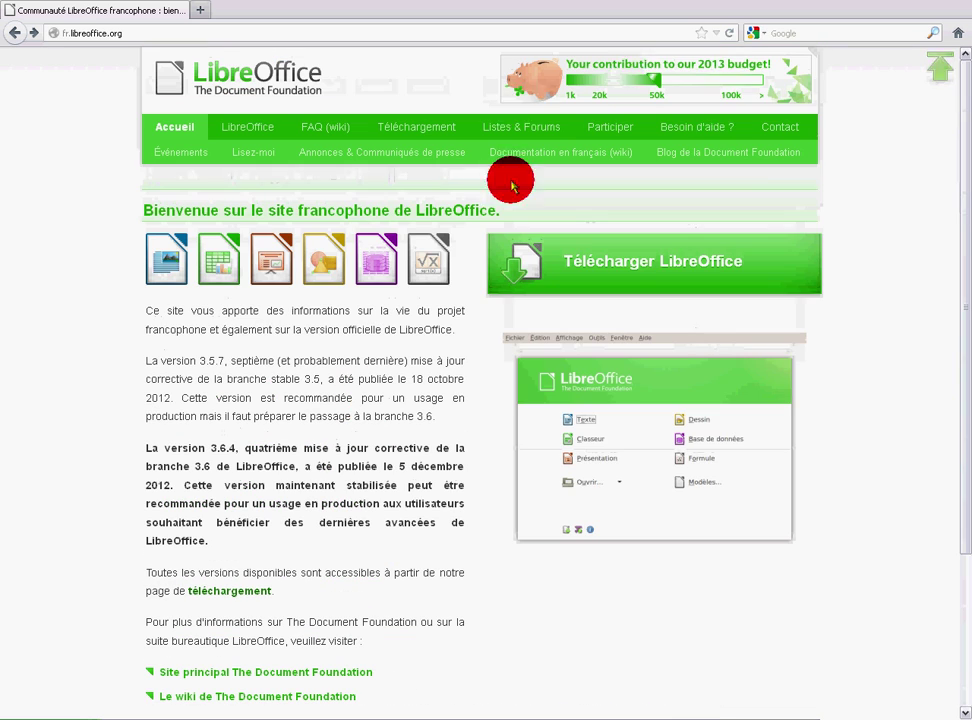
left_click(694, 261)
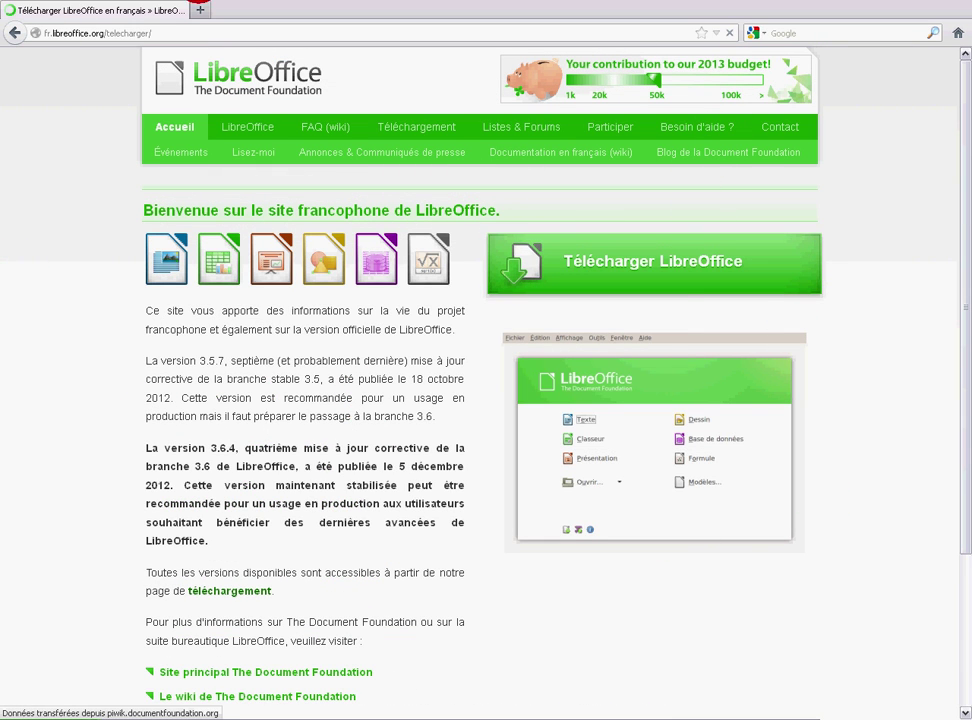
scroll(372, 551, "down", 2)
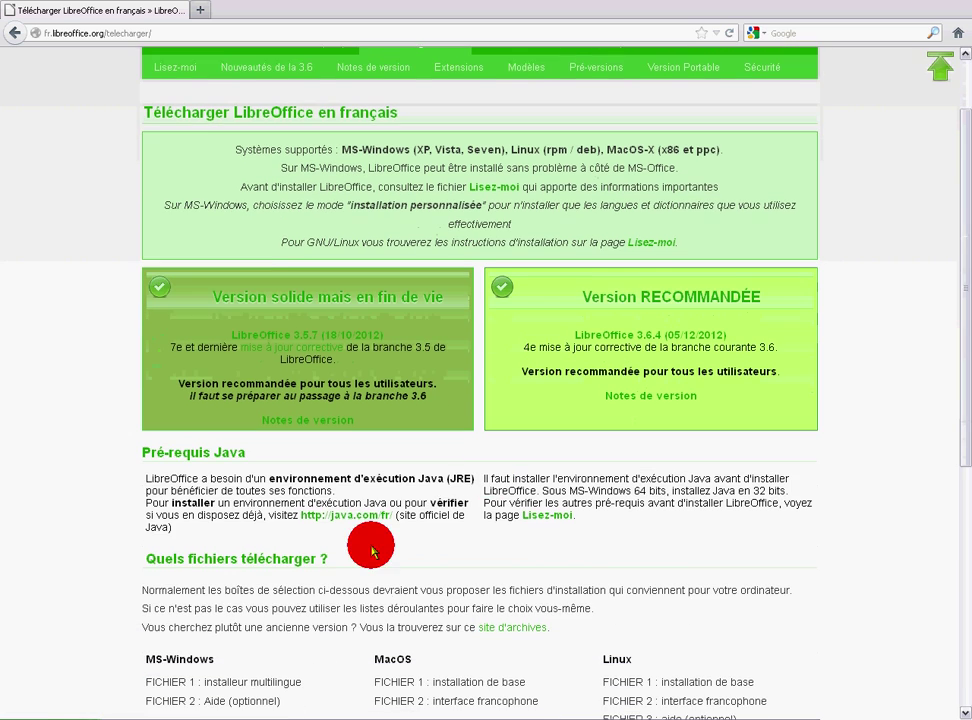
Inspect the Java update settings in the Windows Control Panel, then return to the LibreOffice download page.
left_click(10, 700)
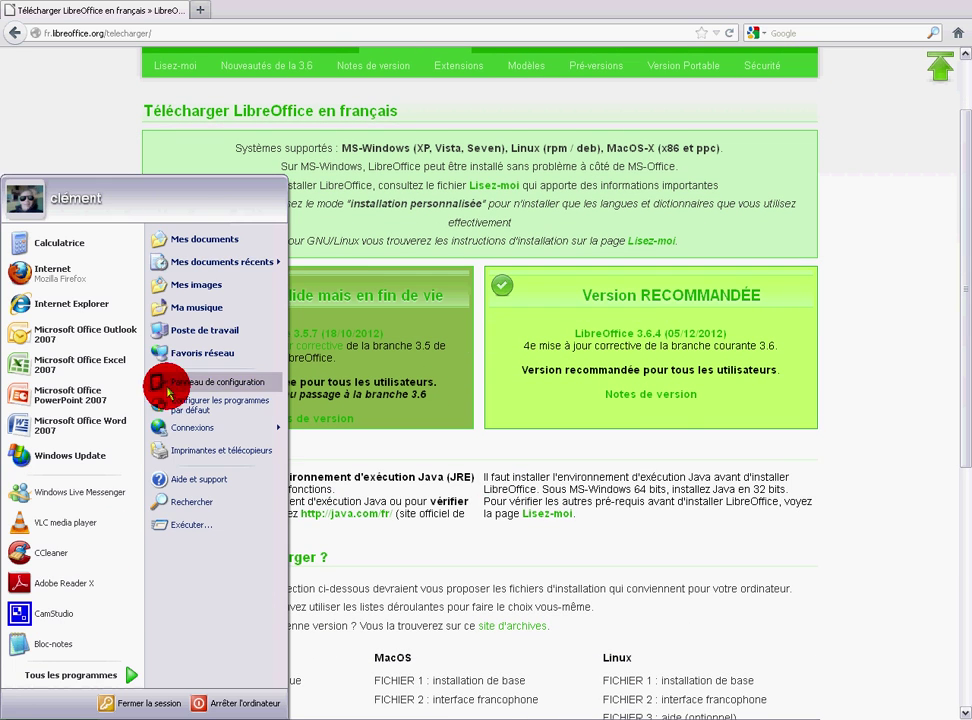
left_click(167, 388)
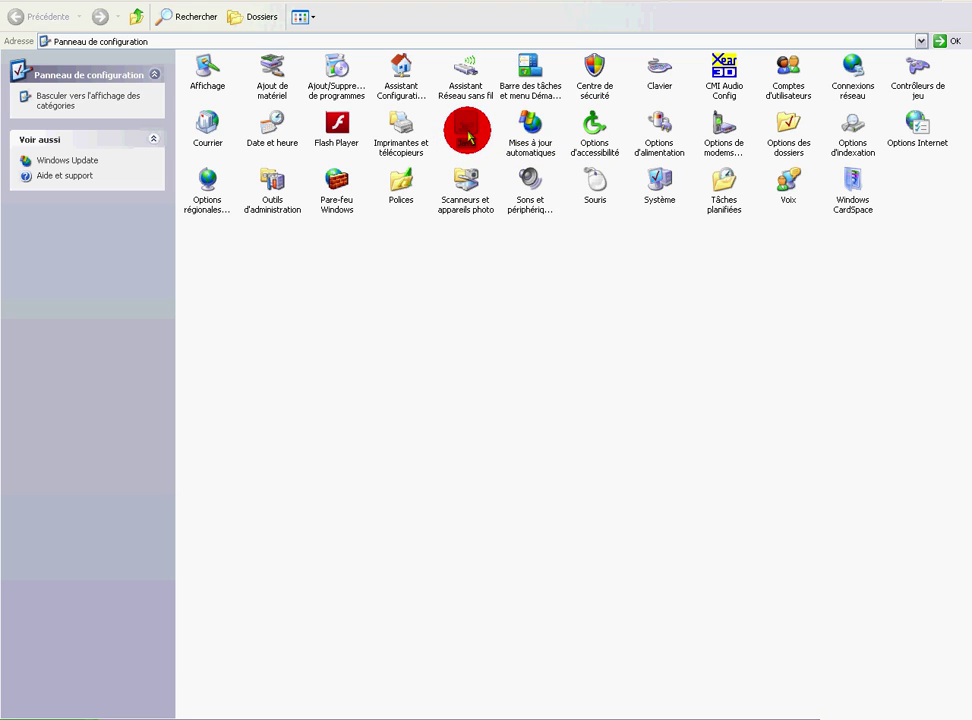
double_click(467, 133)
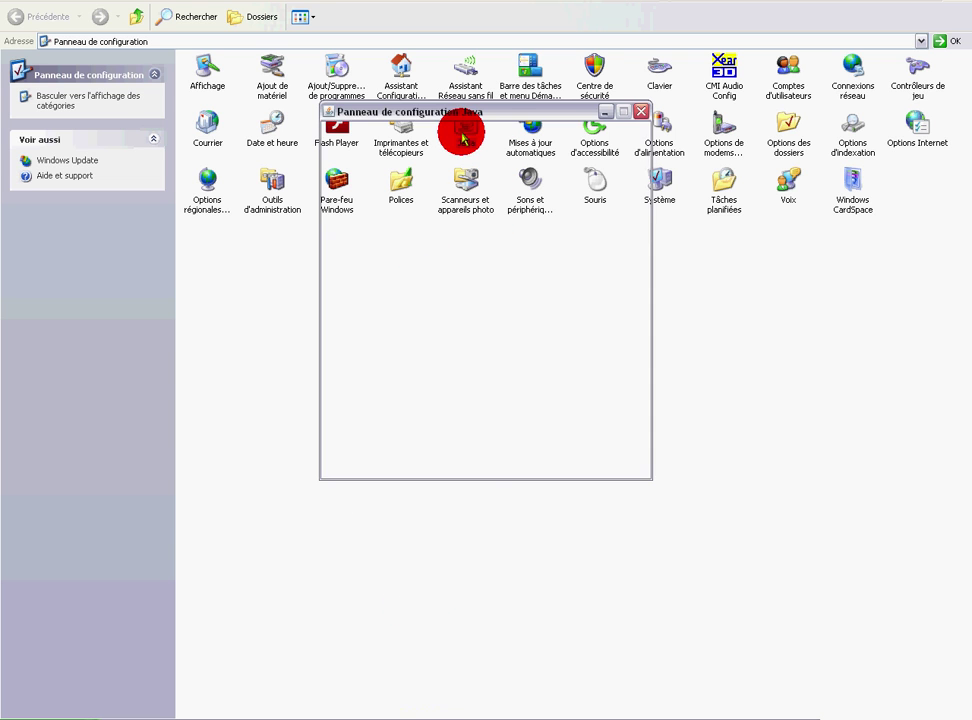
left_click(388, 133)
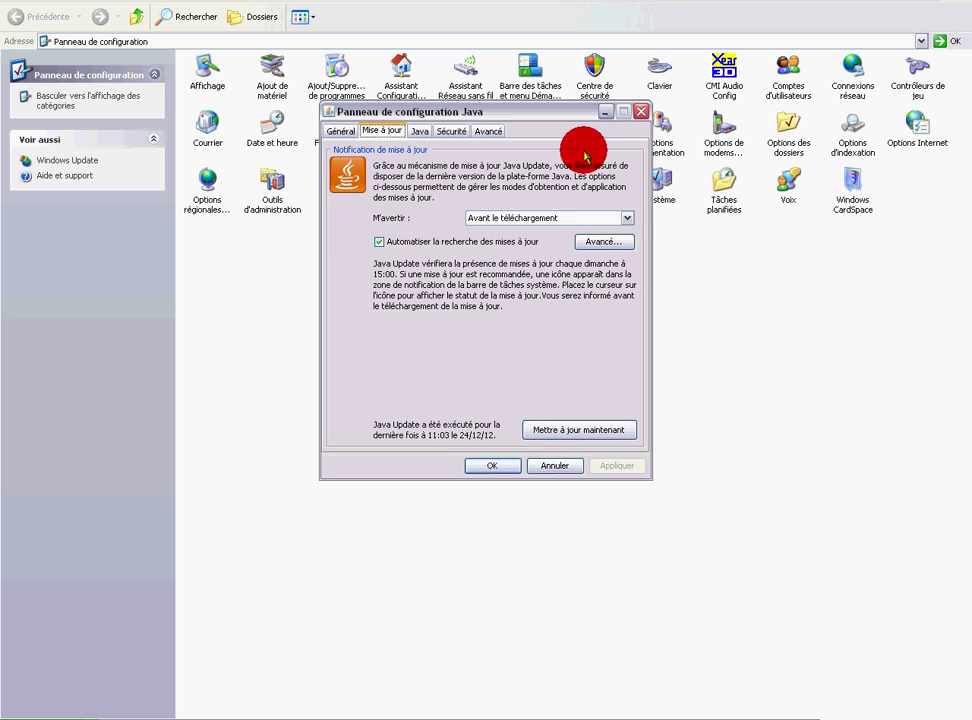
left_click(642, 111)
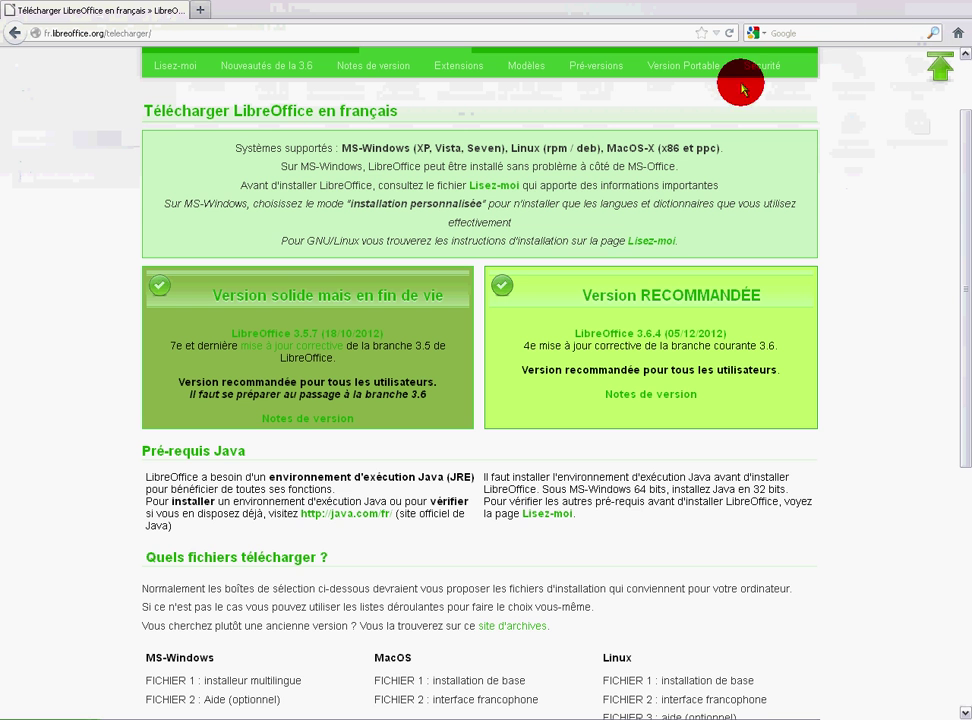
Select Windows as the operating system and fr - Français as the language for the LibreOffice download.
scroll(425, 560, "down", 7)
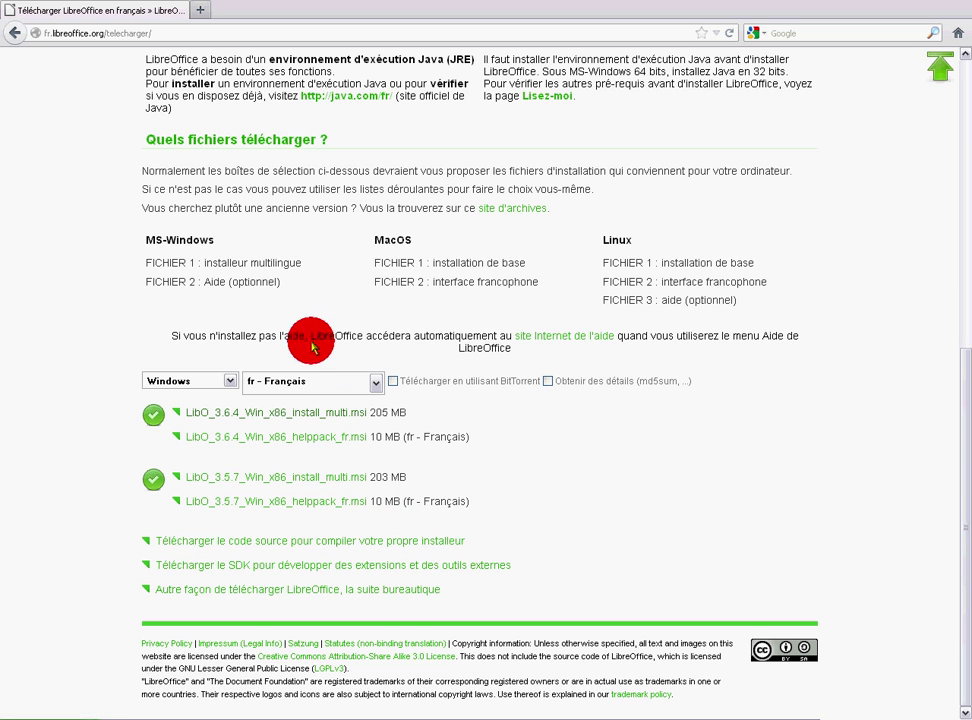
left_click(230, 382)
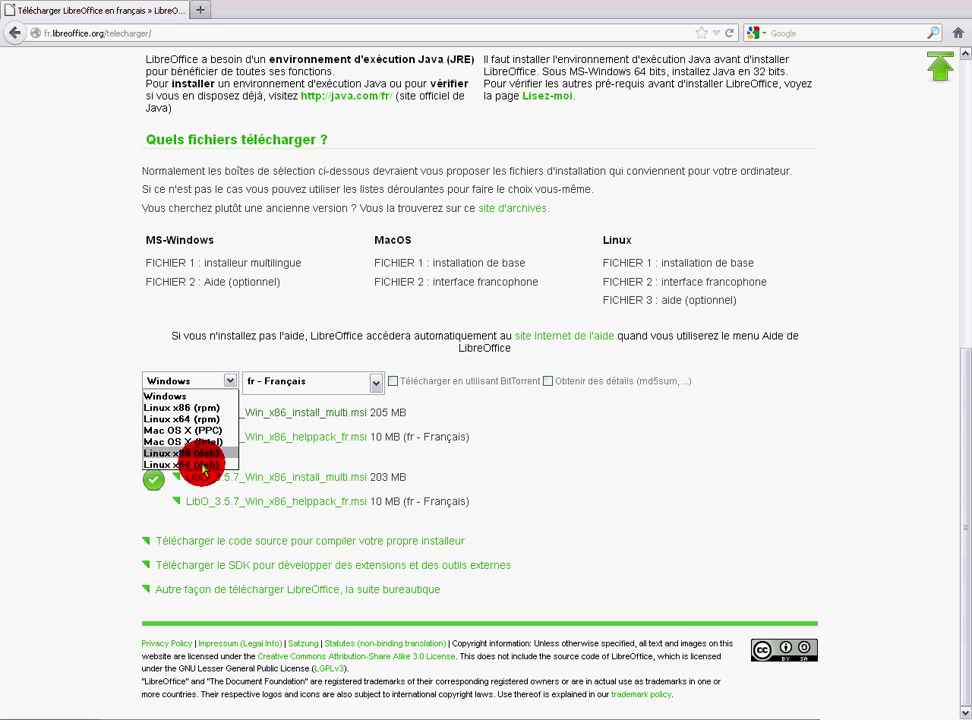
left_click(180, 395)
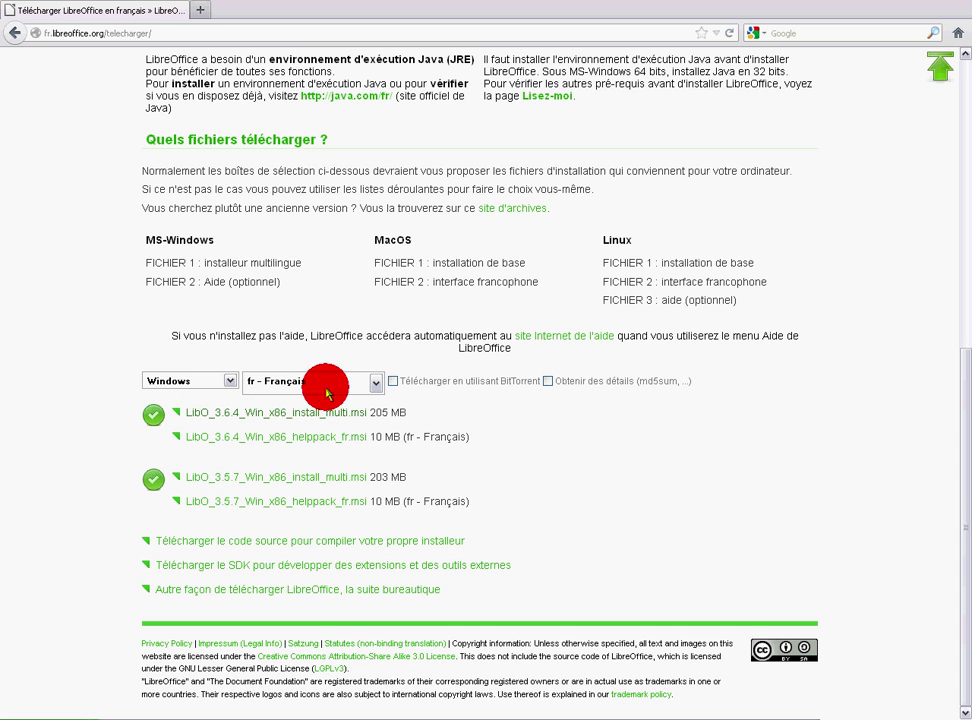
left_click(380, 388)
left_click(315, 710)
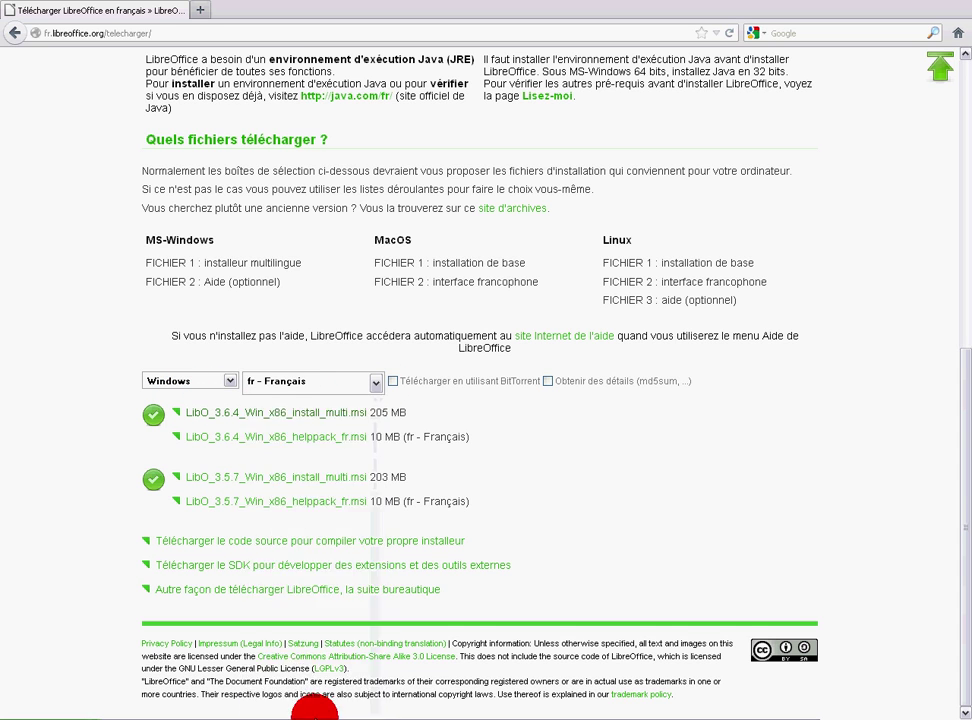
left_click(375, 383)
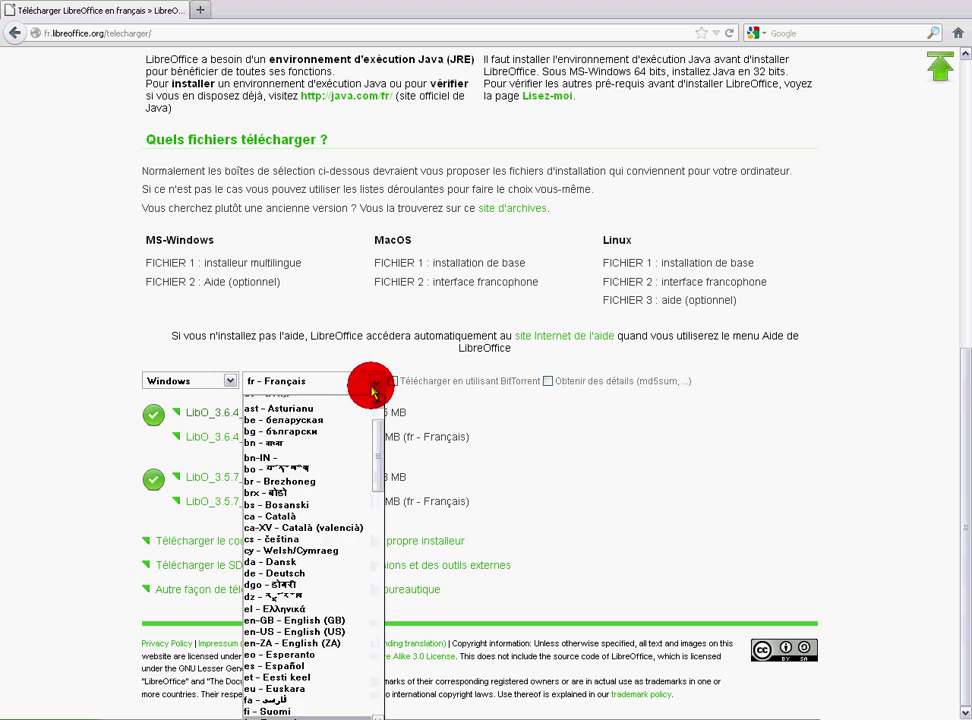
left_click(328, 718)
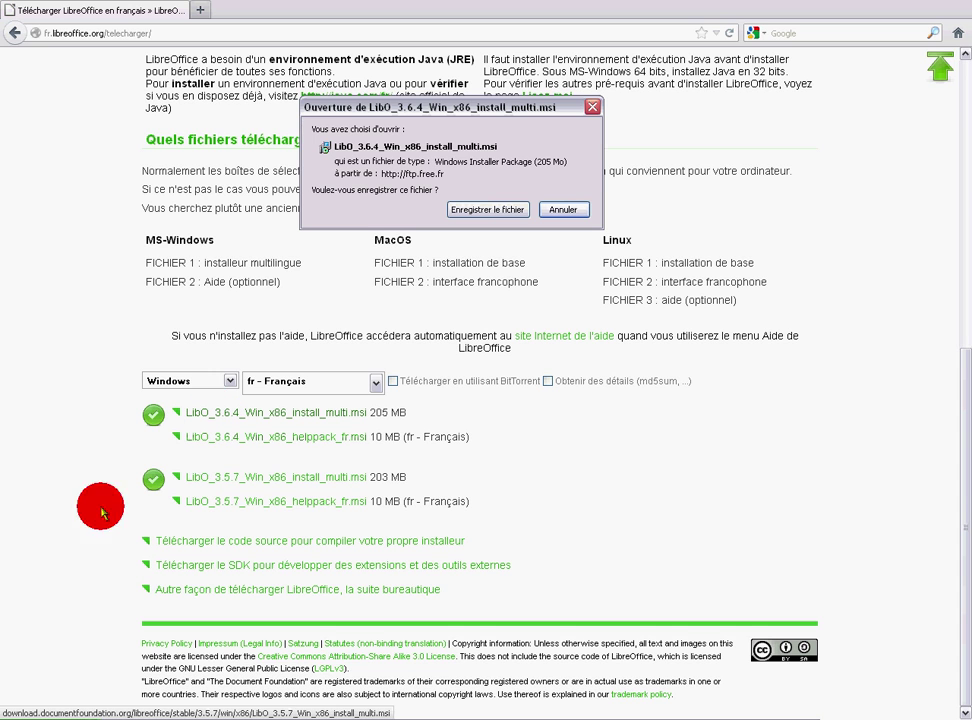
Try to save the LibO_3.6.4_Win_x86_install_multi.msi installer in the programmes d'instalations folder.
left_click(494, 212)
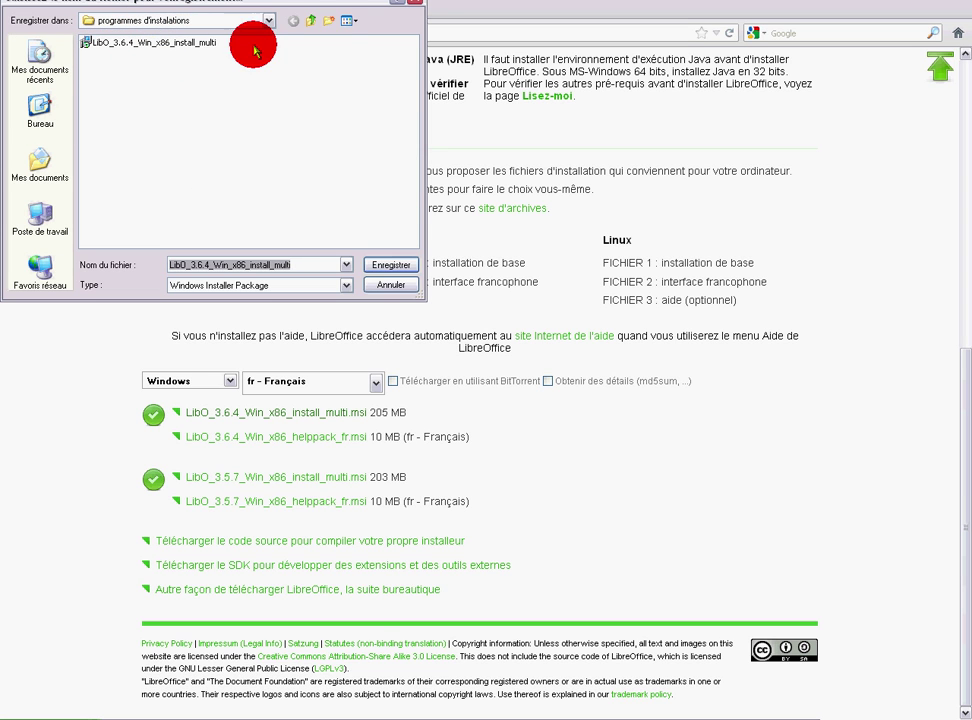
left_click(424, 8)
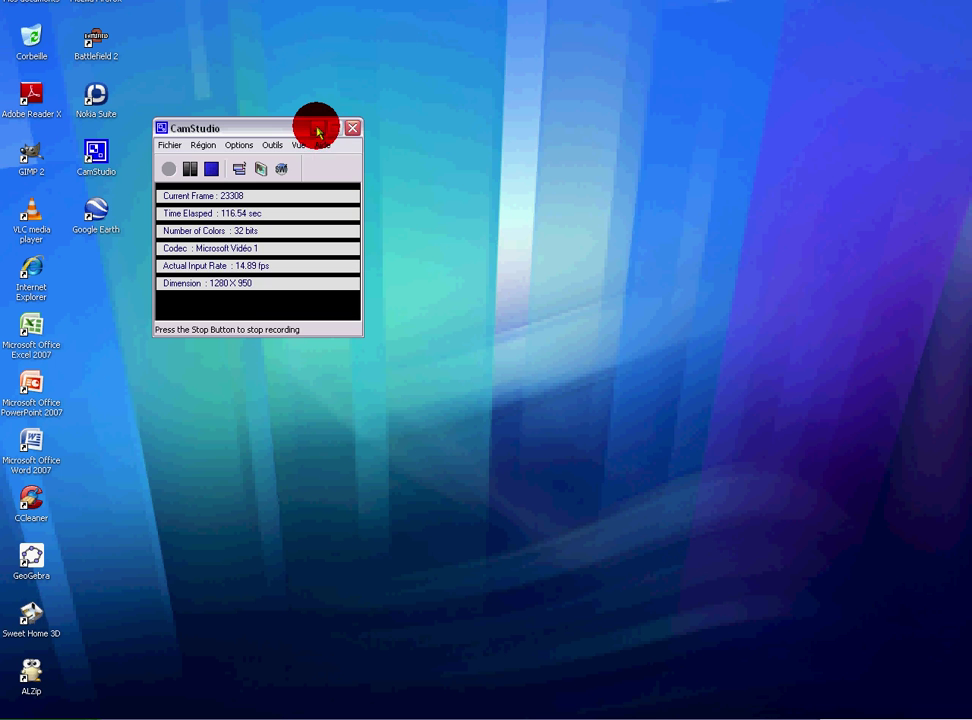
Run the LibO_3.6.4_Win_x86_install_multi.msi package from the programmes d'instalations folder, accepting the security warning.
left_click(318, 127)
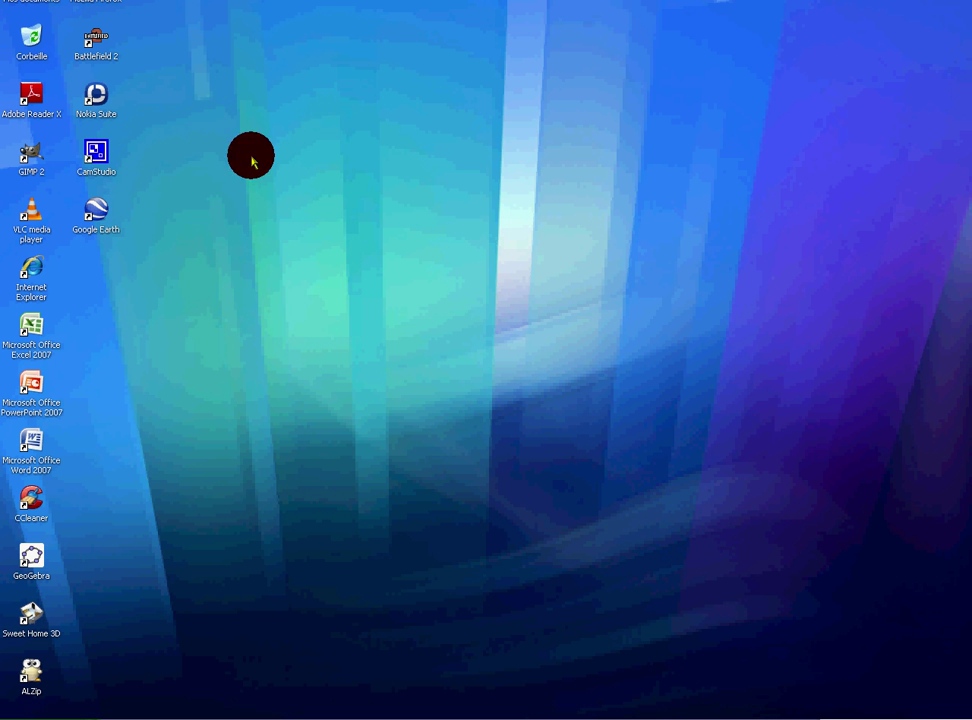
left_click(392, 719)
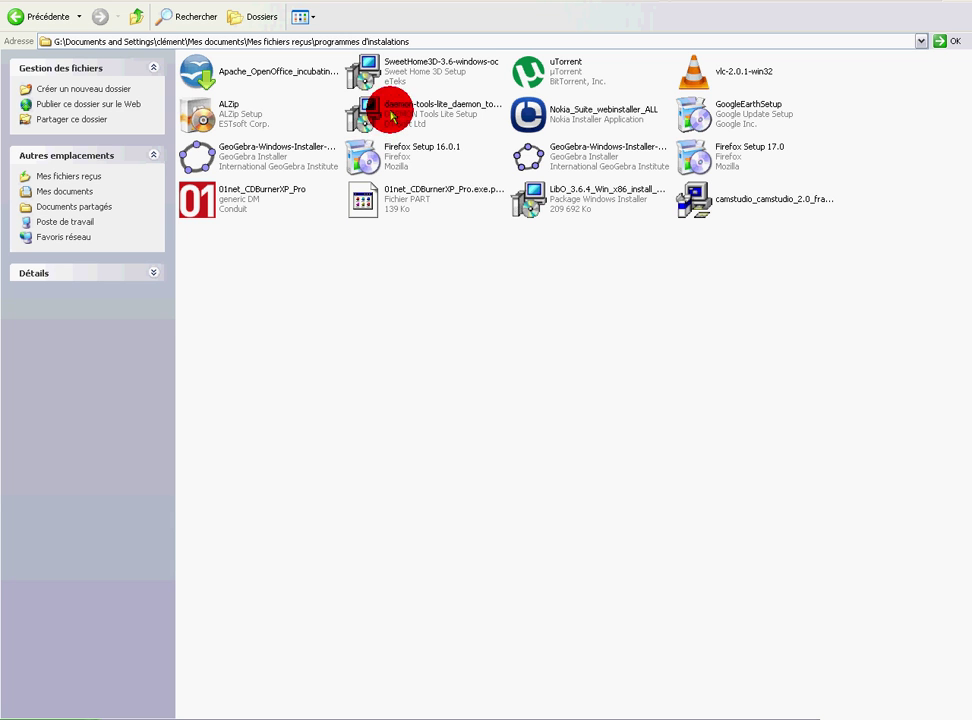
left_click(575, 205)
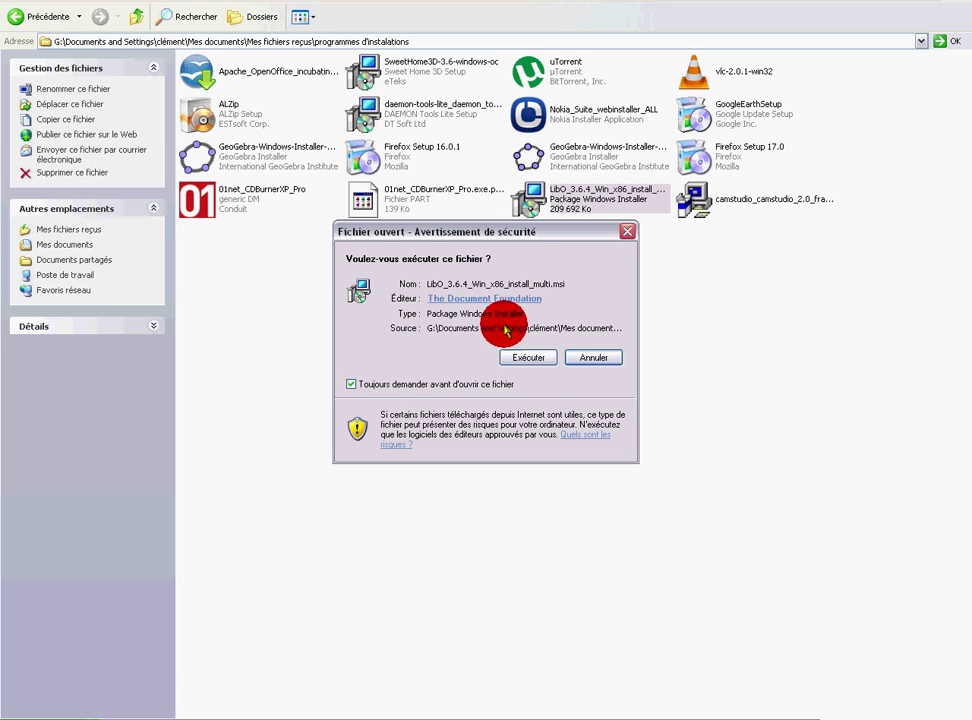
left_click(530, 358)
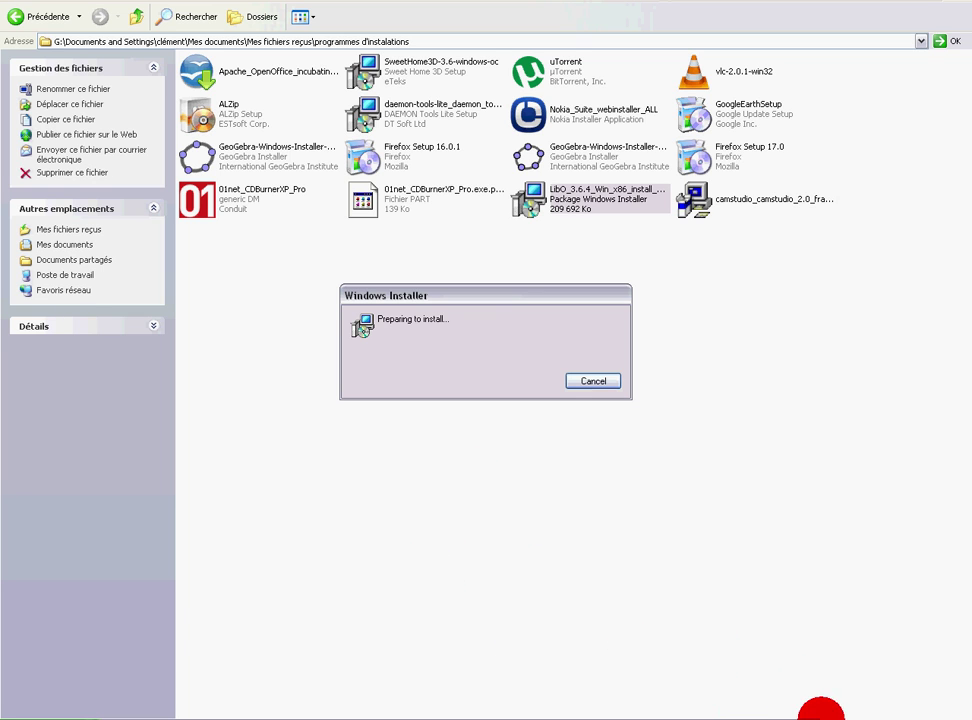
left_click(835, 716)
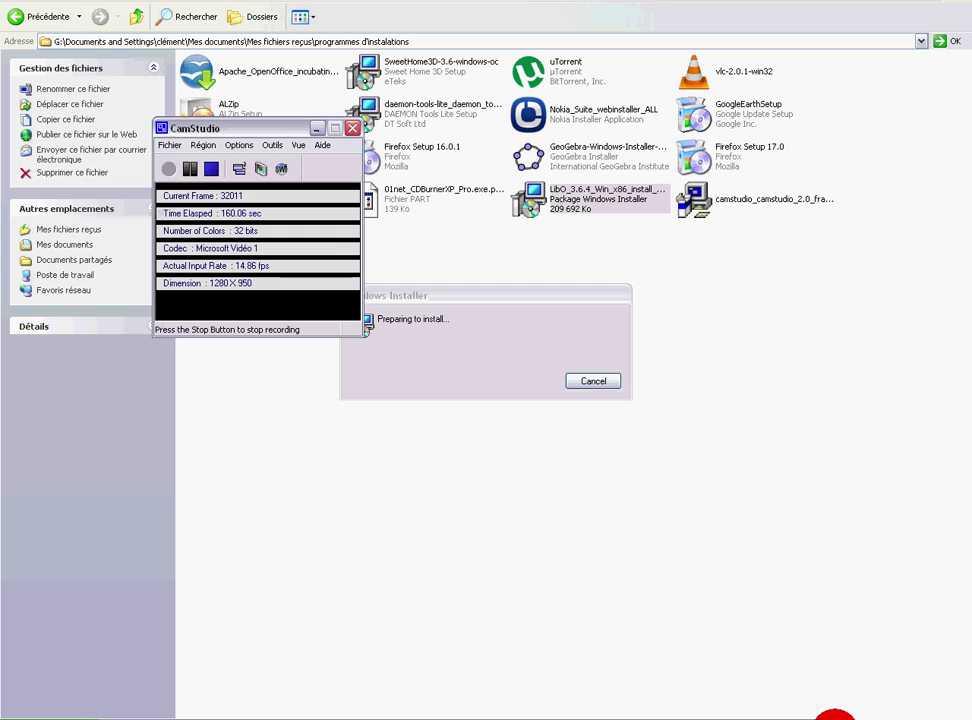
left_click(191, 174)
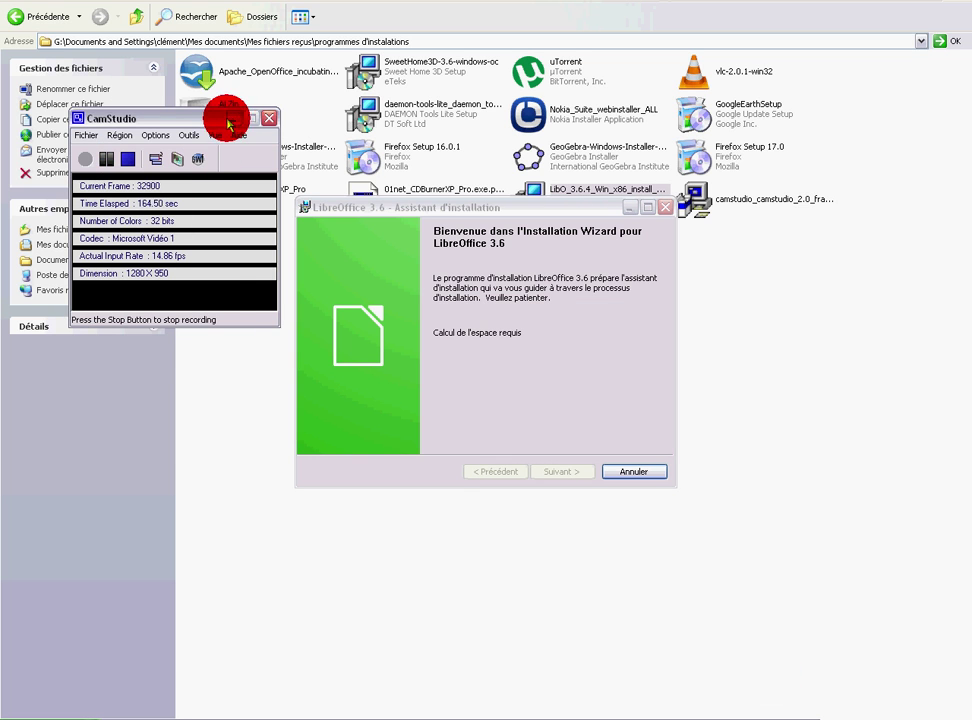
left_click(231, 119)
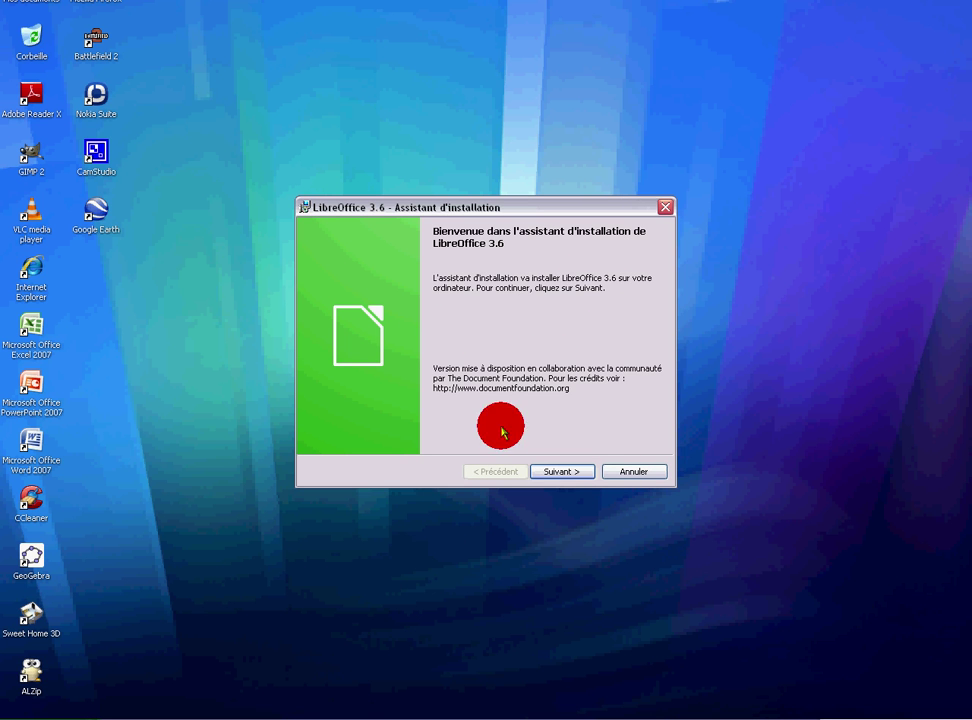
Install LibreOffice 3.6 with the standard installation type and only the desktop shortcut option enabled.
left_click(568, 467)
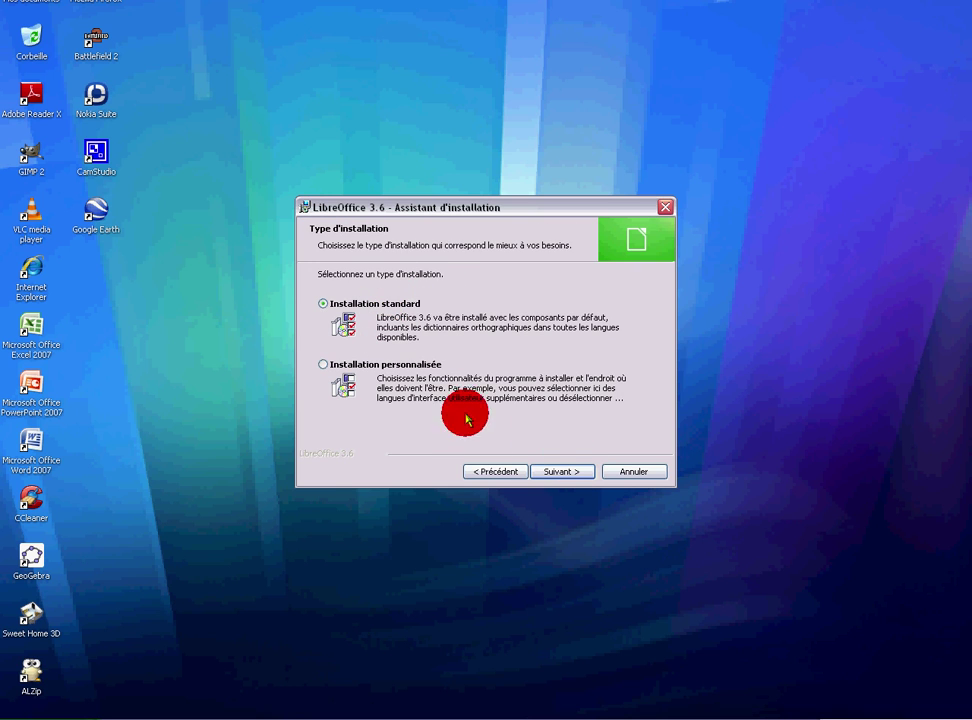
left_click(568, 471)
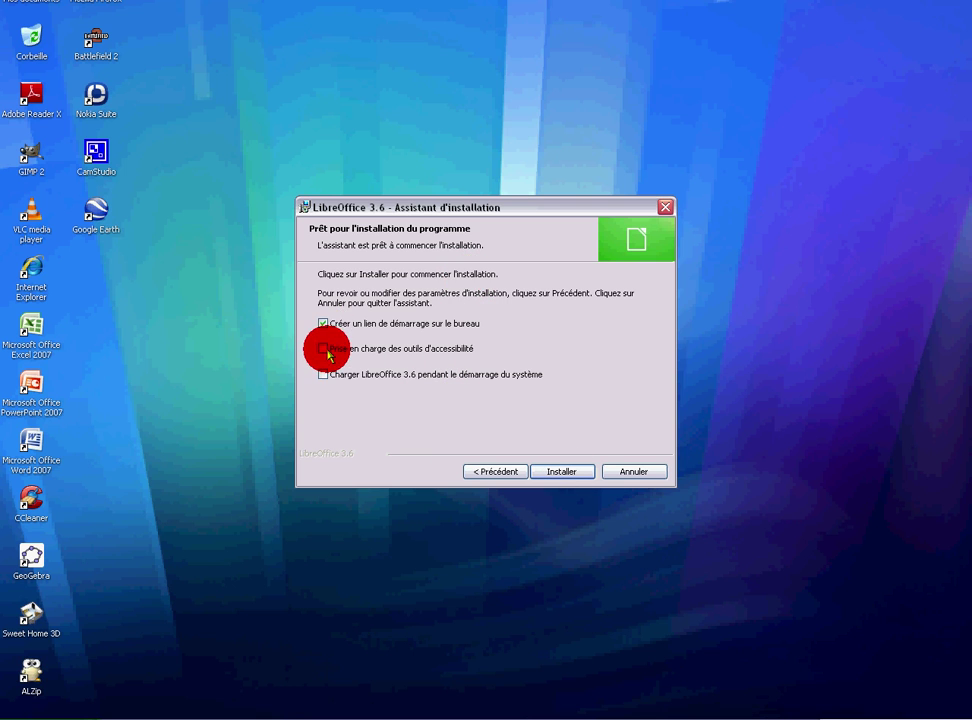
left_click(572, 474)
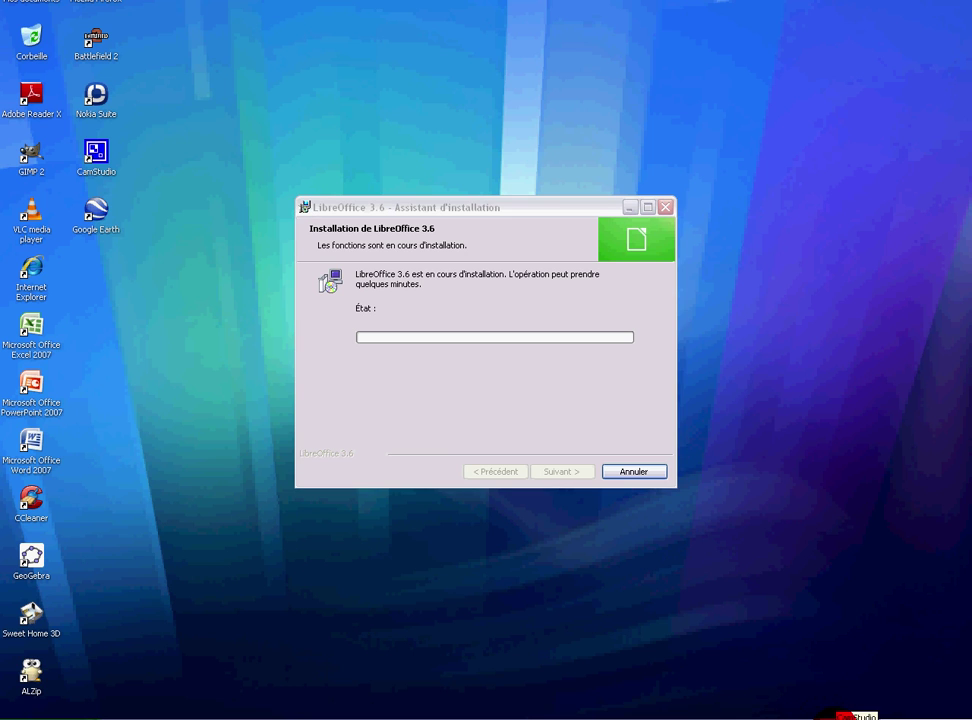
left_click(836, 718)
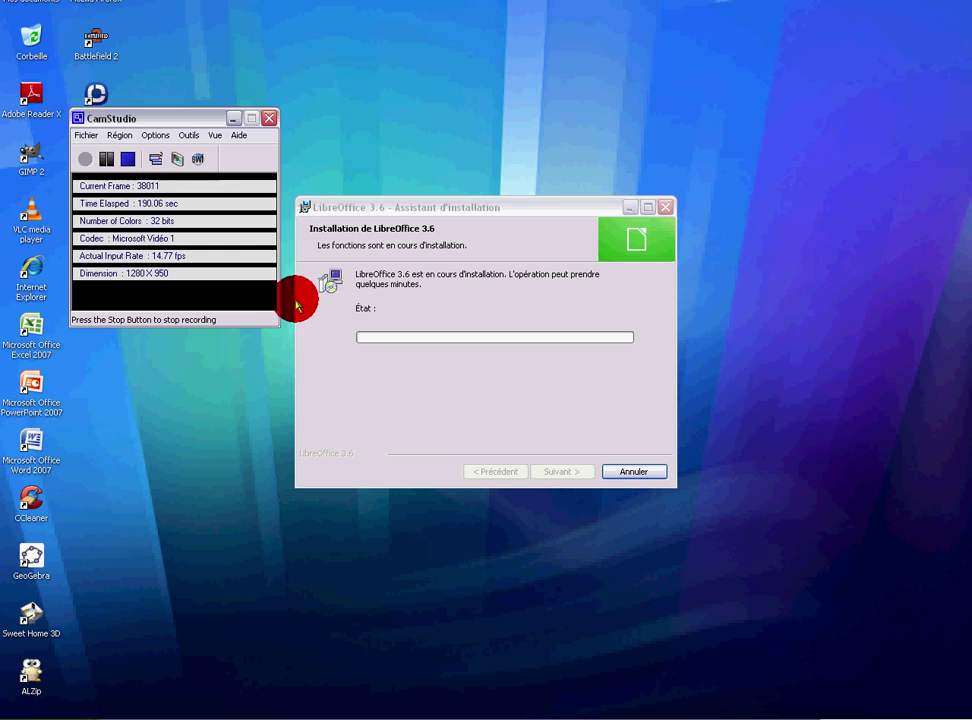
left_click(108, 163)
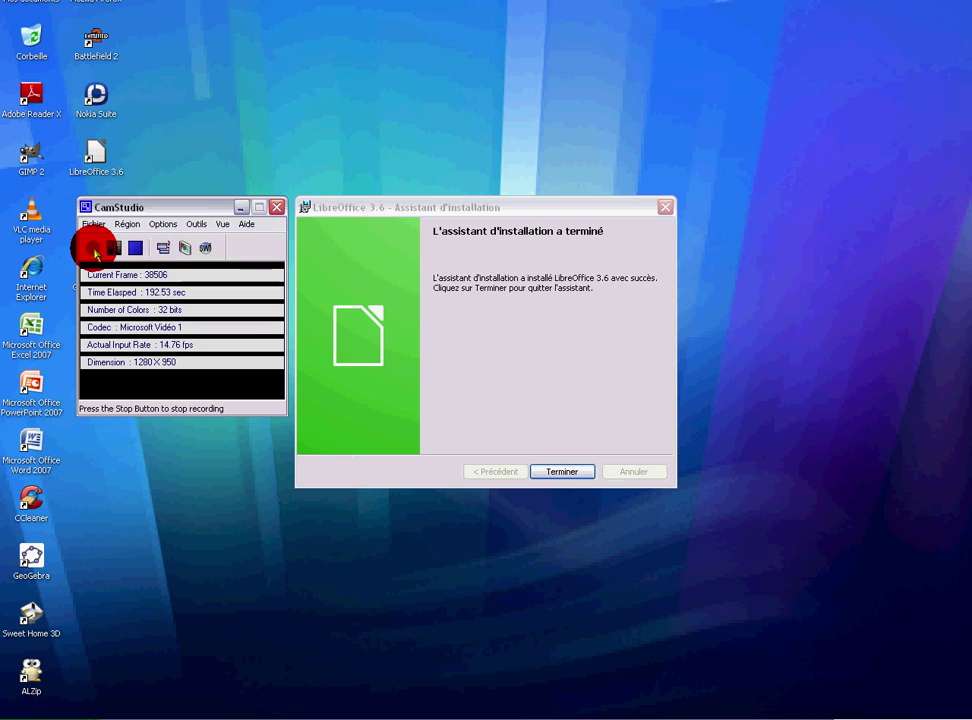
left_click(240, 211)
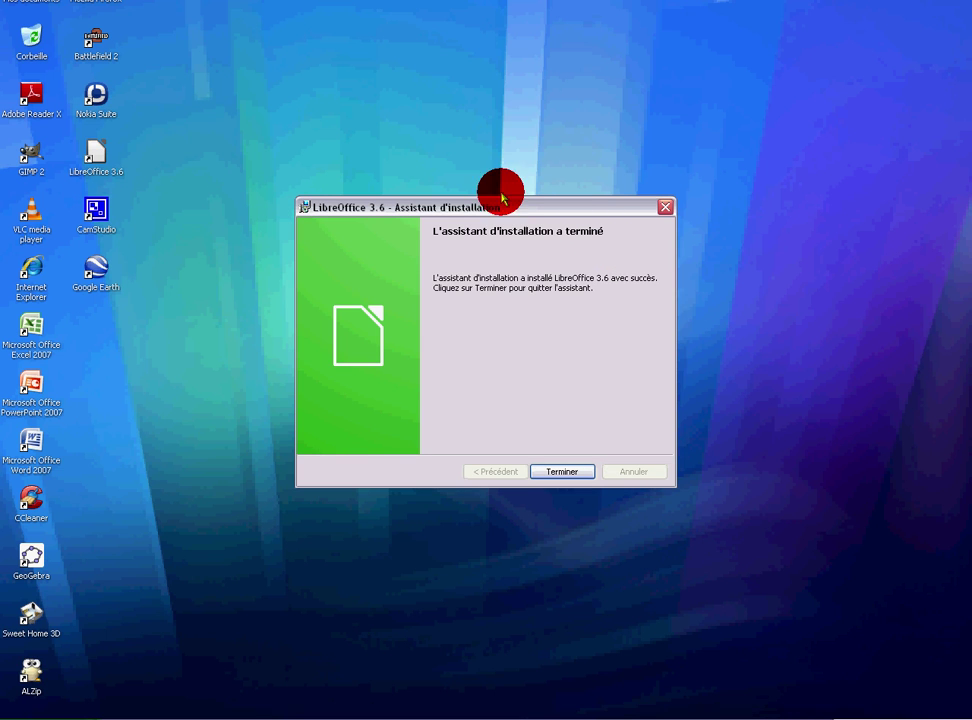
Finish the installation wizard and launch LibreOffice 3.6 from its desktop shortcut.
left_click(556, 472)
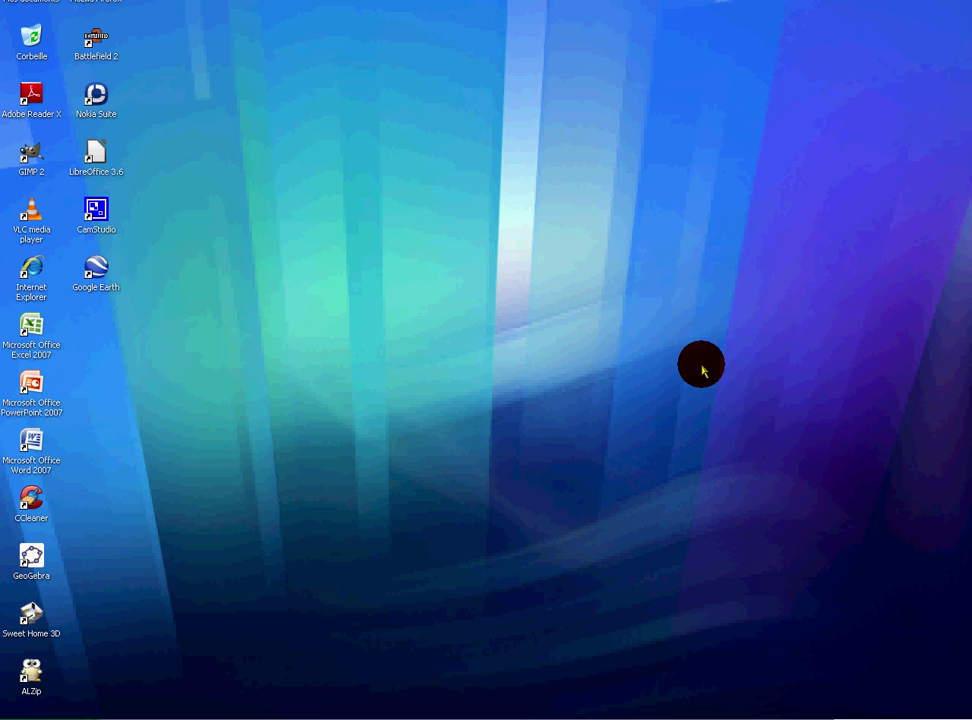
left_click(117, 152)
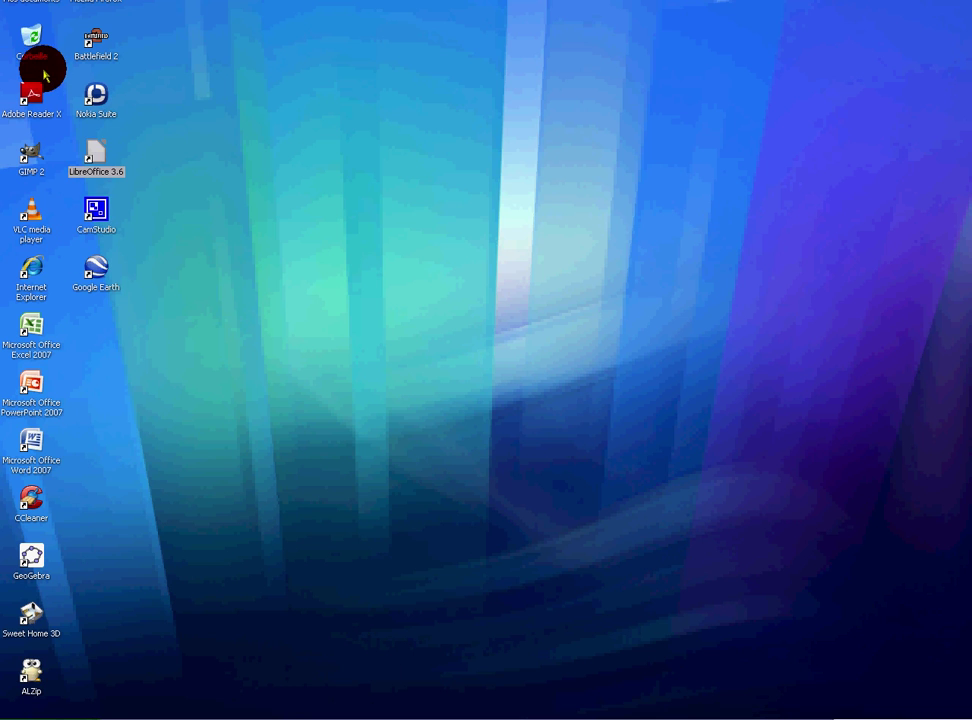
left_click(90, 164)
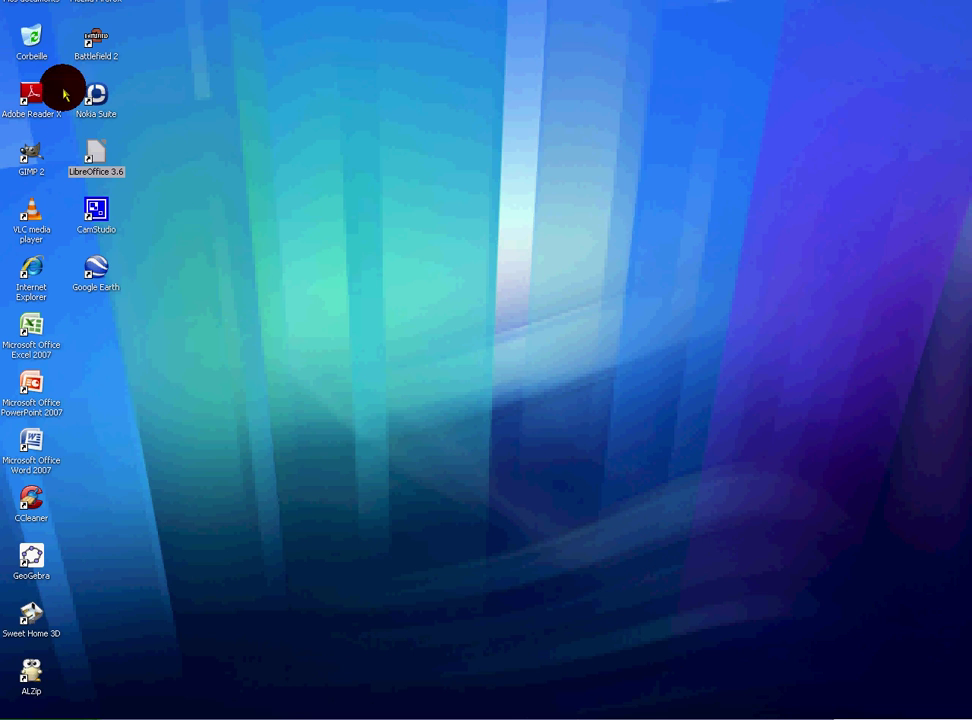
left_click(108, 170)
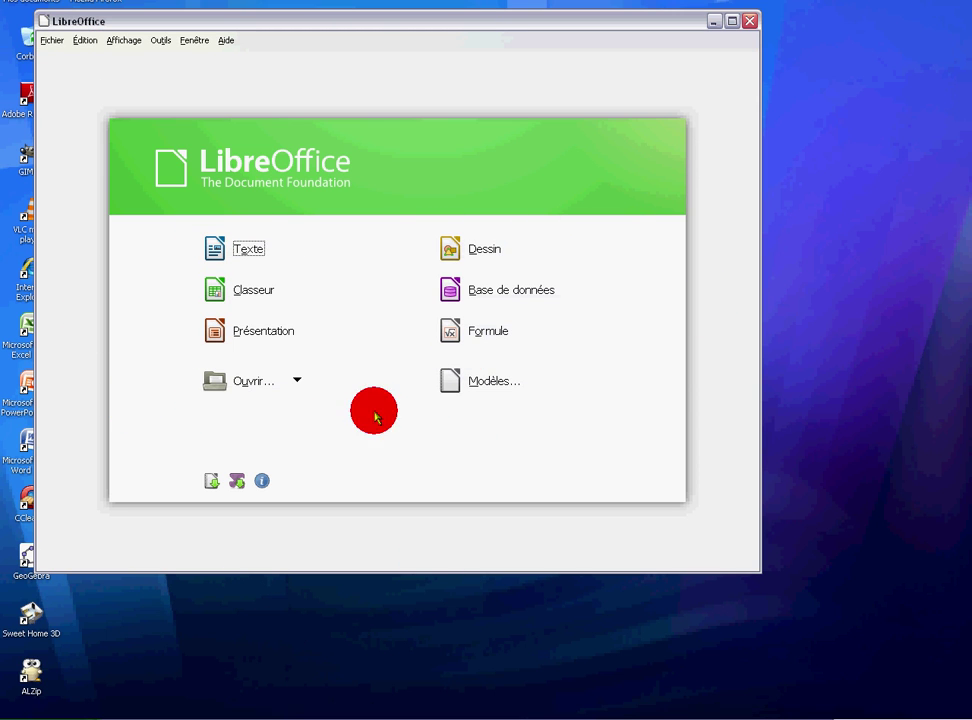
left_click(236, 262)
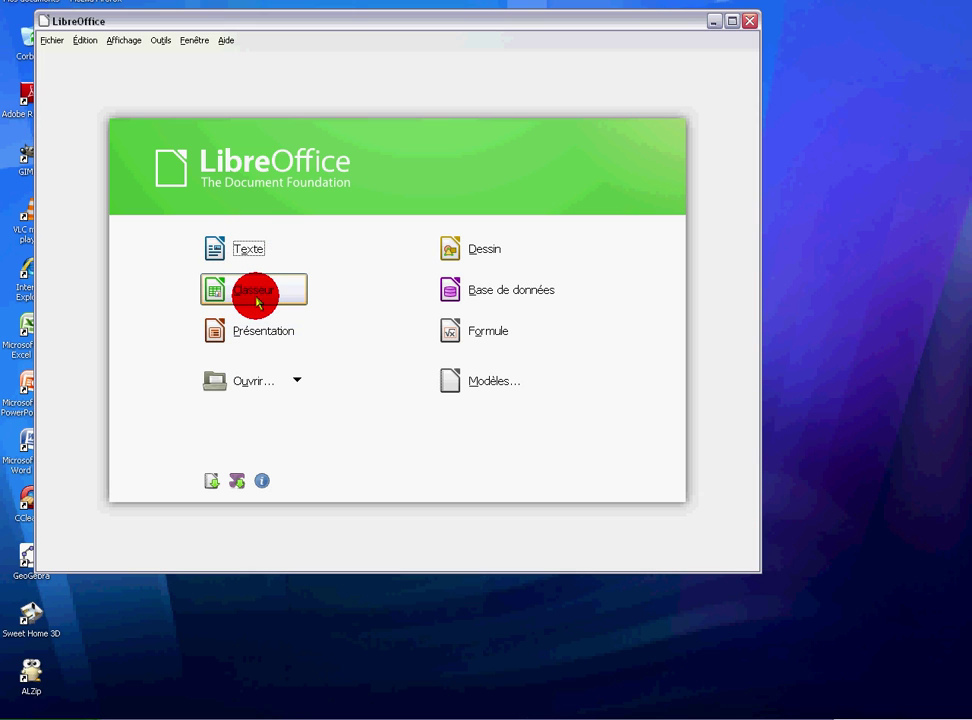
Create a new spreadsheet (Classeur) from the LibreOffice start screen and maximize its window.
left_click(257, 300)
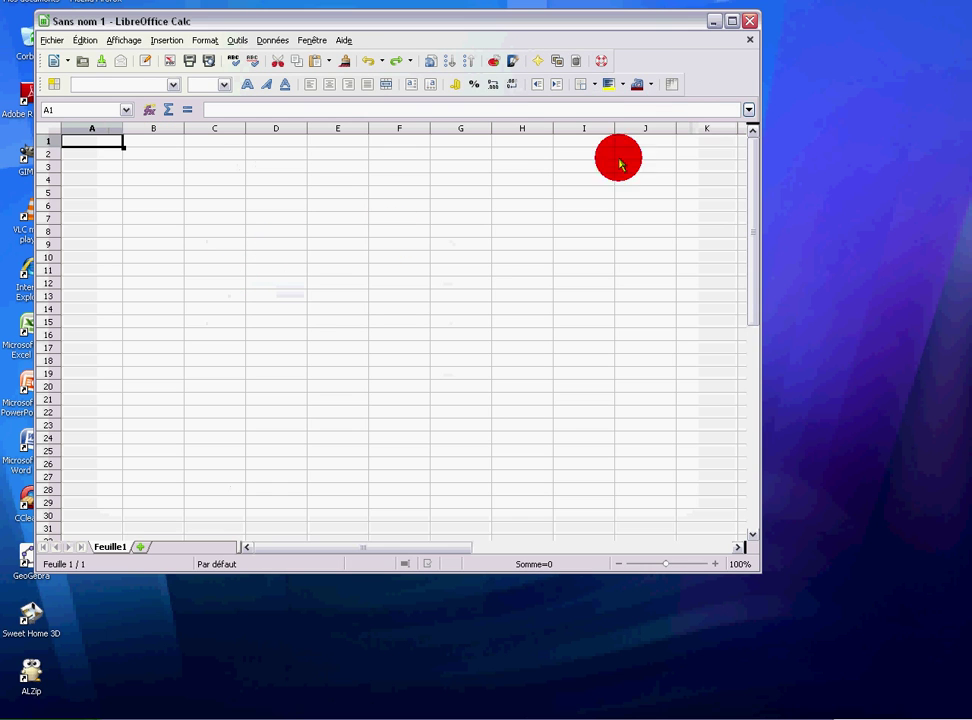
left_click(734, 26)
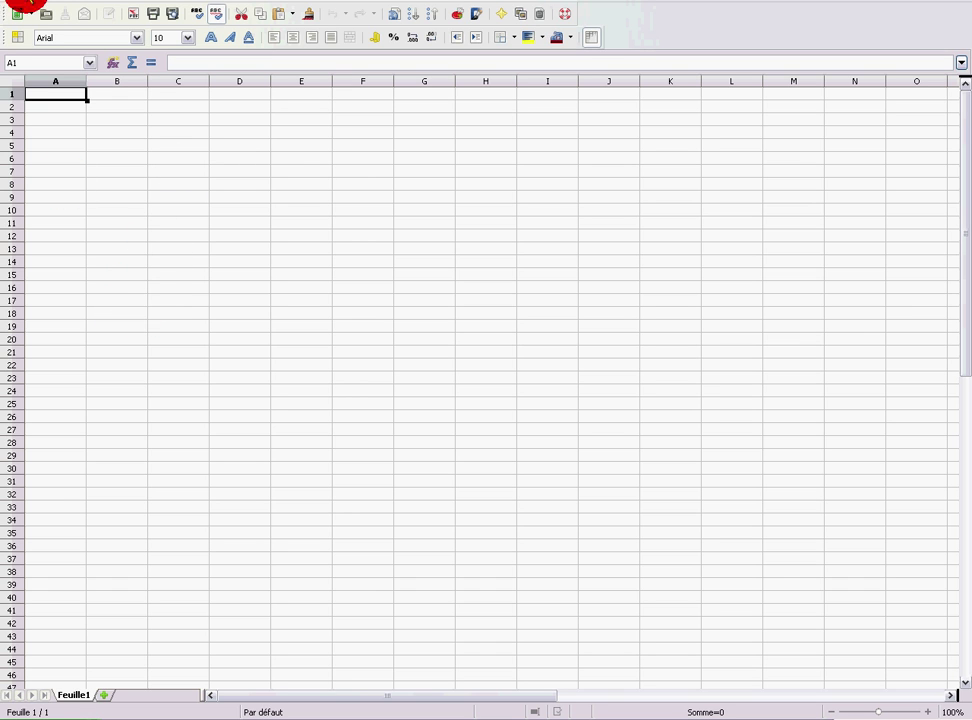
left_click(33, 14)
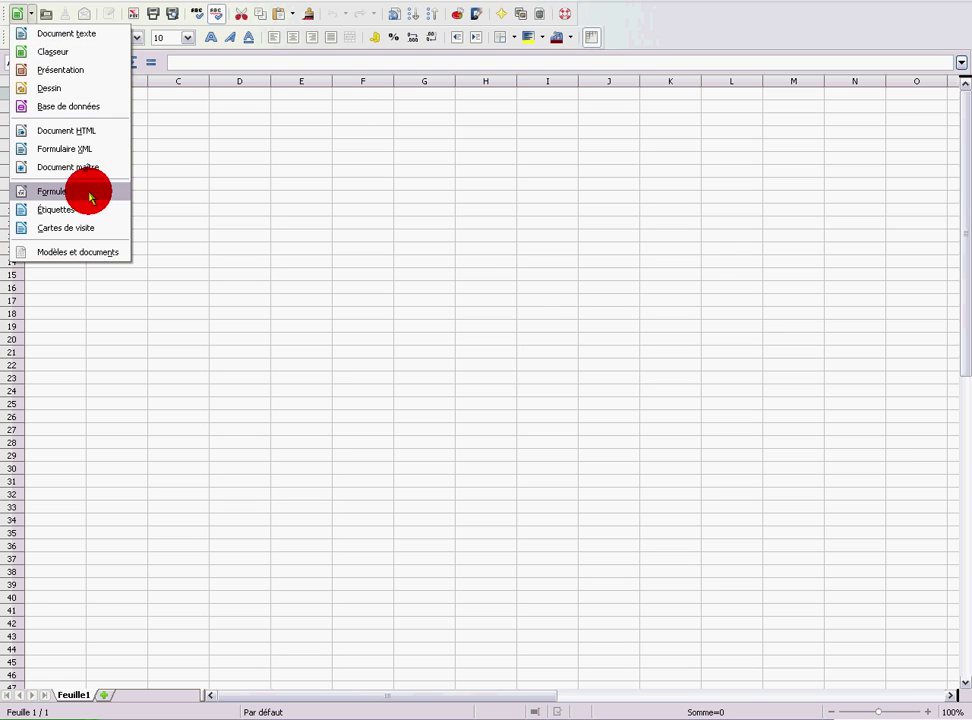
left_click(254, 302)
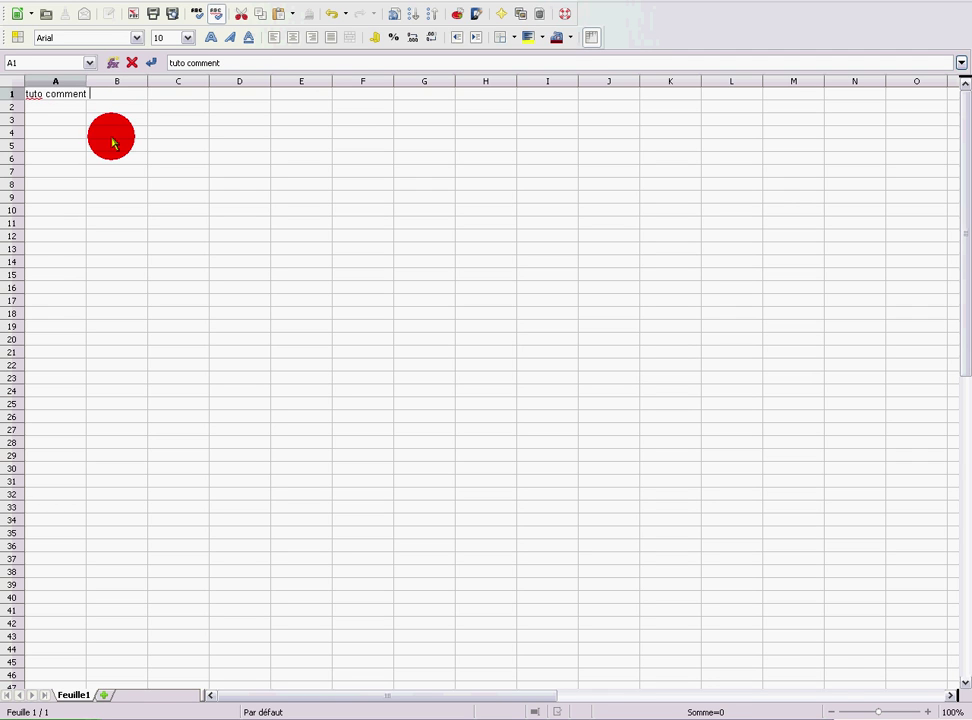
Complete cell A1 so that it reads "tuto comment télécharger libre office", dismissing the messenger notification.
type("télécharger")
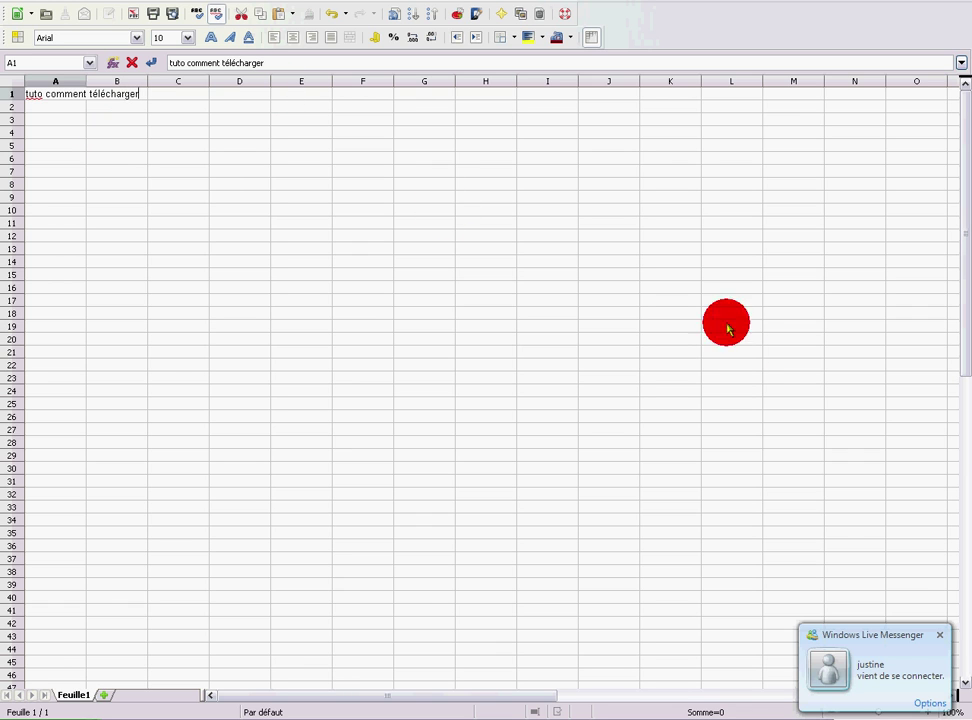
left_click(941, 634)
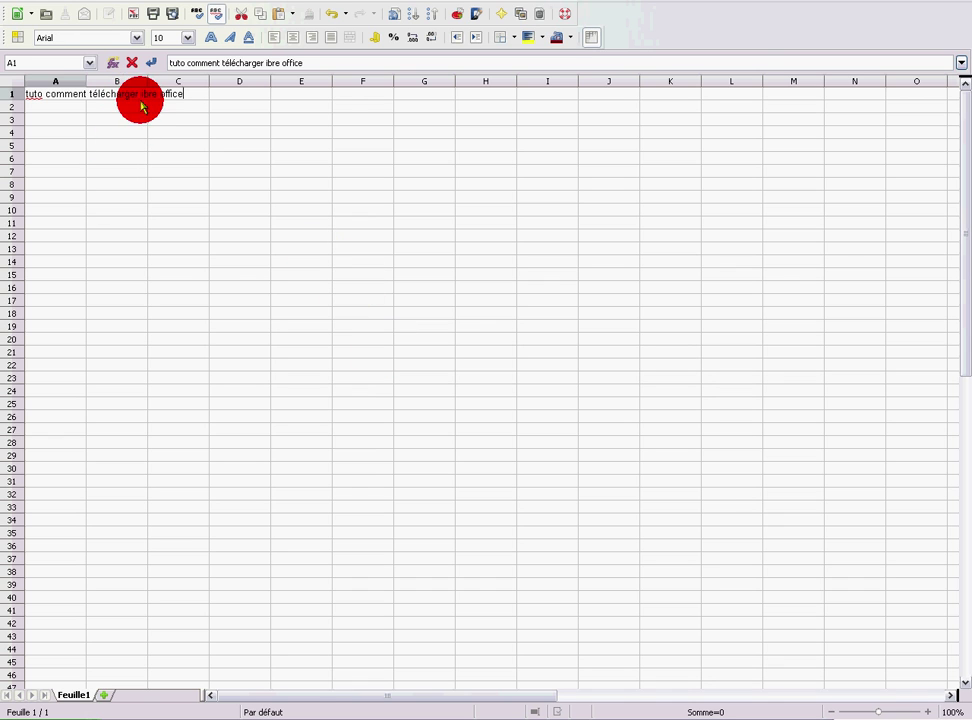
type("l")
left_click(246, 148)
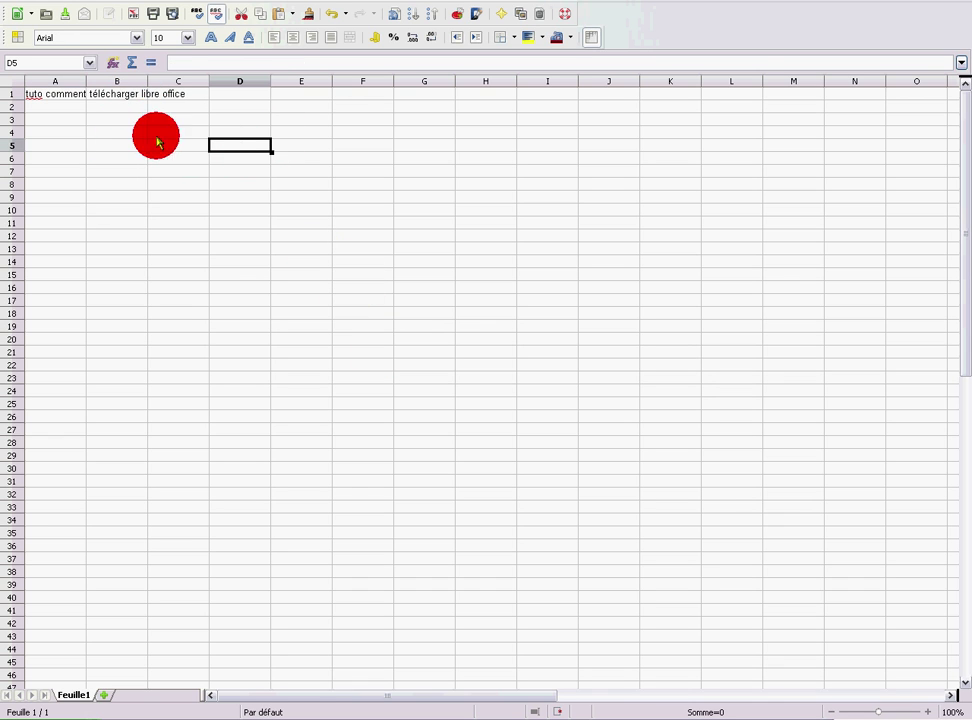
Apply the optimal column width to column A, keeping the default addition of 0,2cm.
right_click(64, 85)
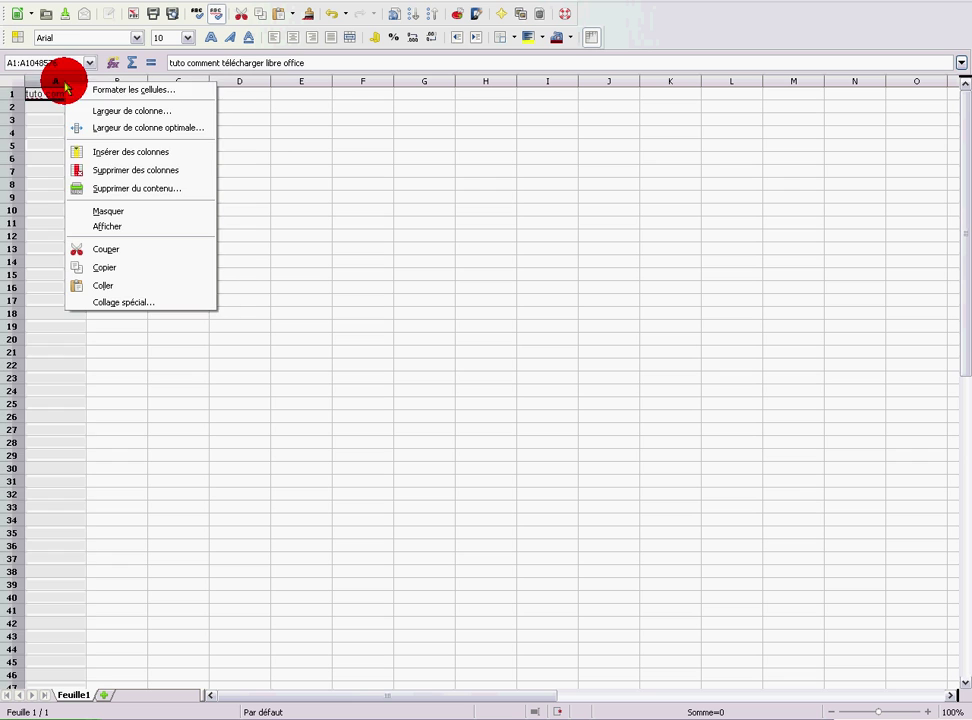
left_click(174, 128)
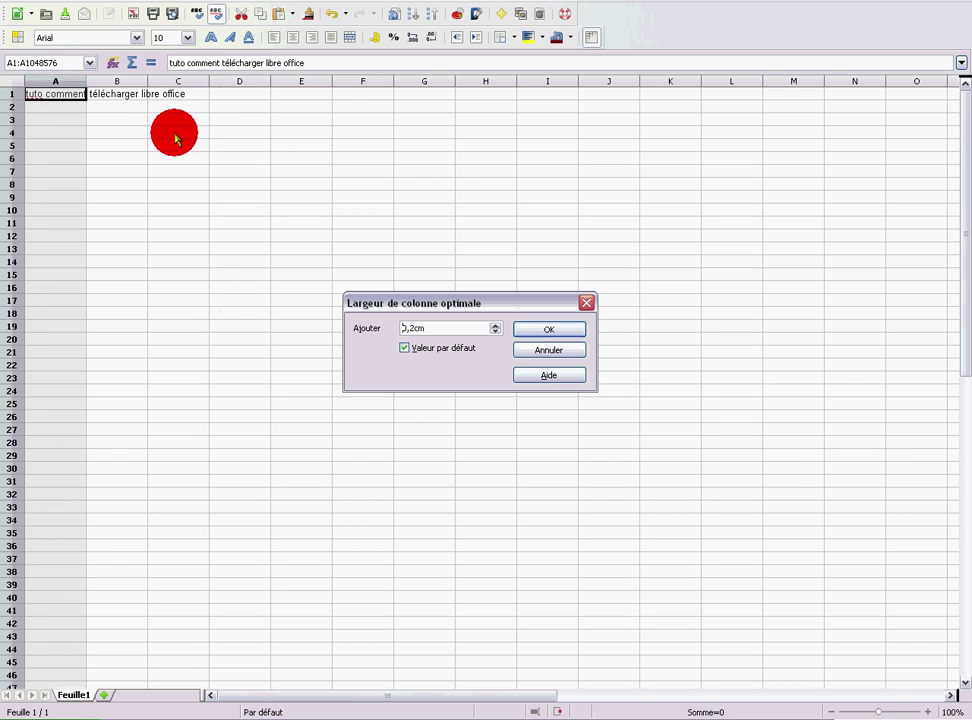
left_click(566, 331)
left_click(280, 238)
left_click_drag(38, 119, 80, 95)
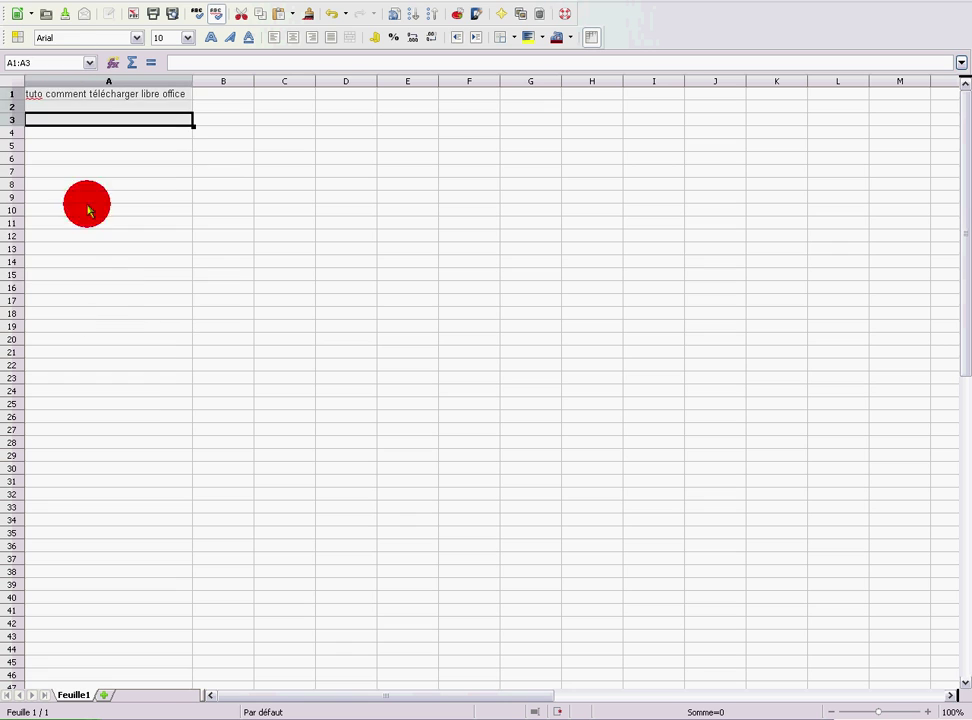
left_click_drag(80, 287, 80, 274)
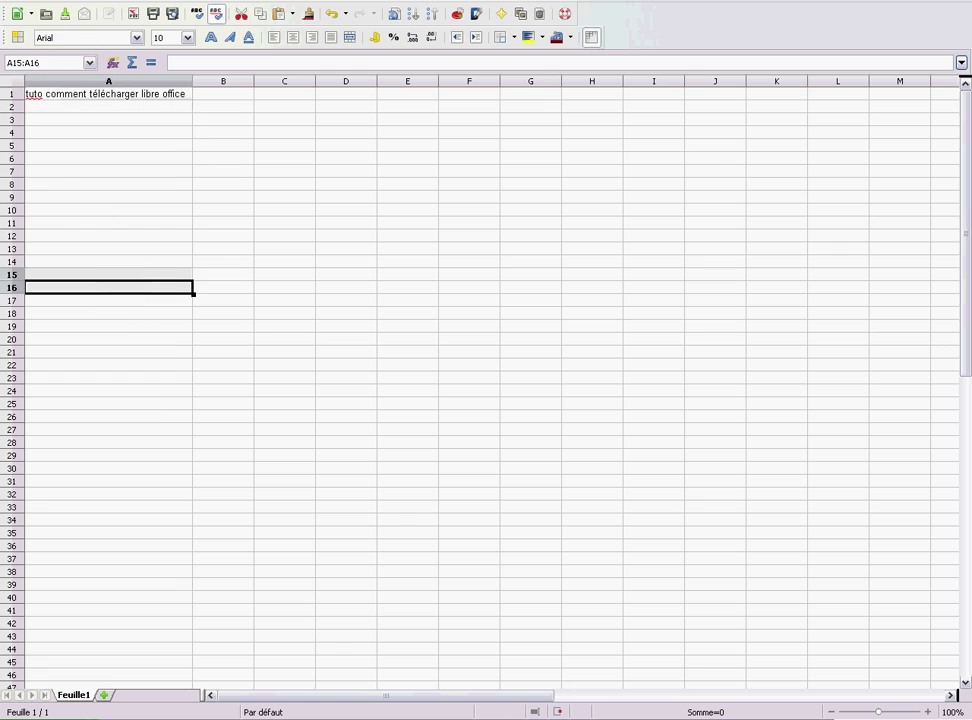
Open the Save As dialog for the spreadsheet and close it without saving.
left_click(63, 25)
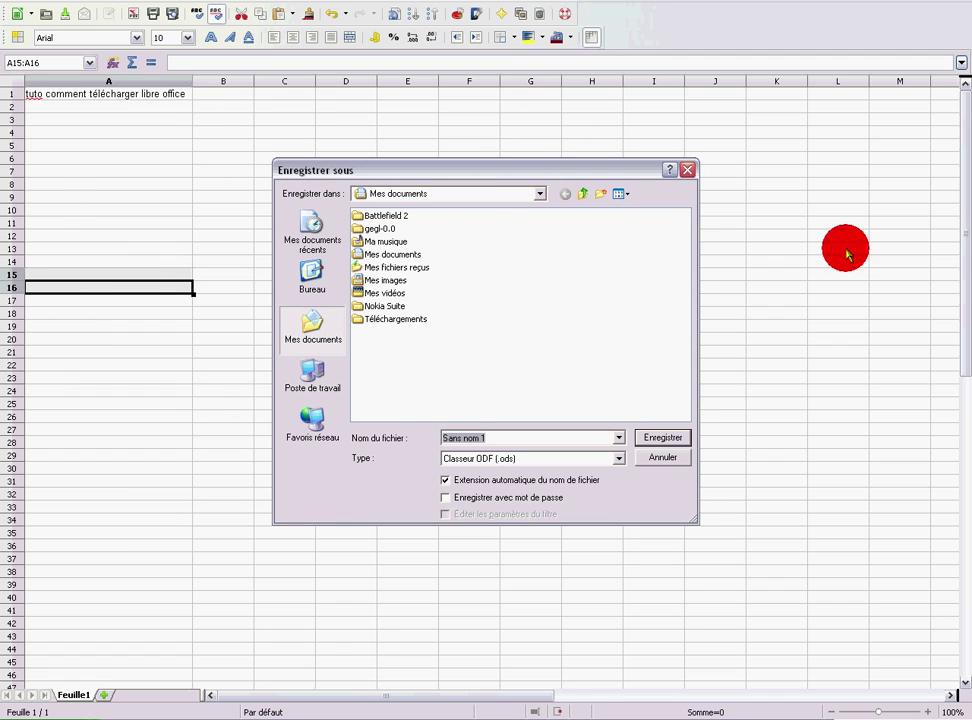
left_click(686, 171)
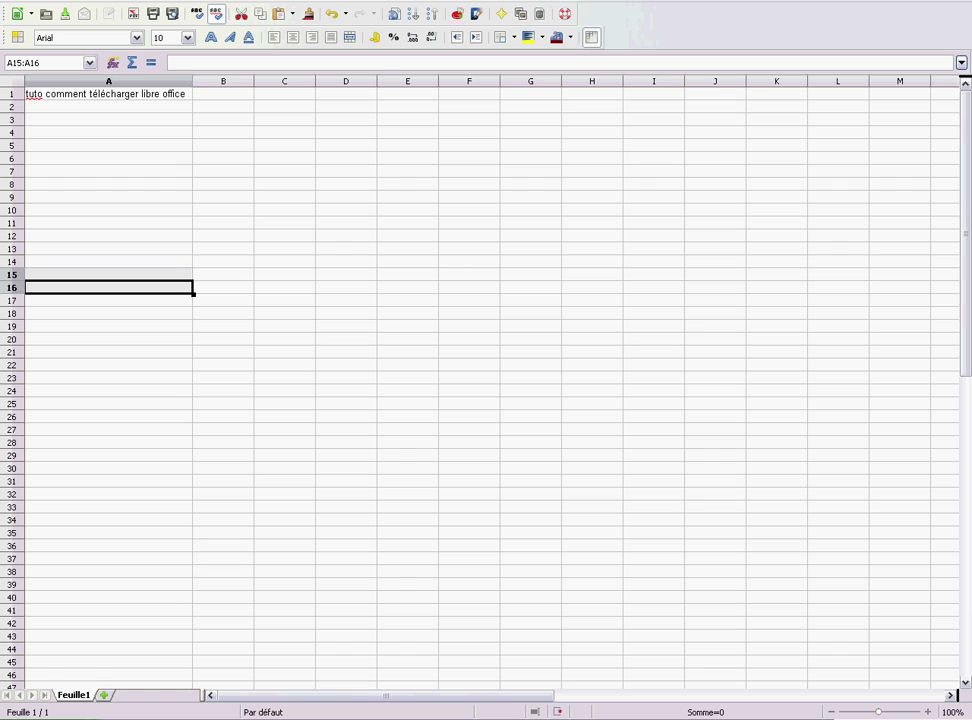
left_click(852, 719)
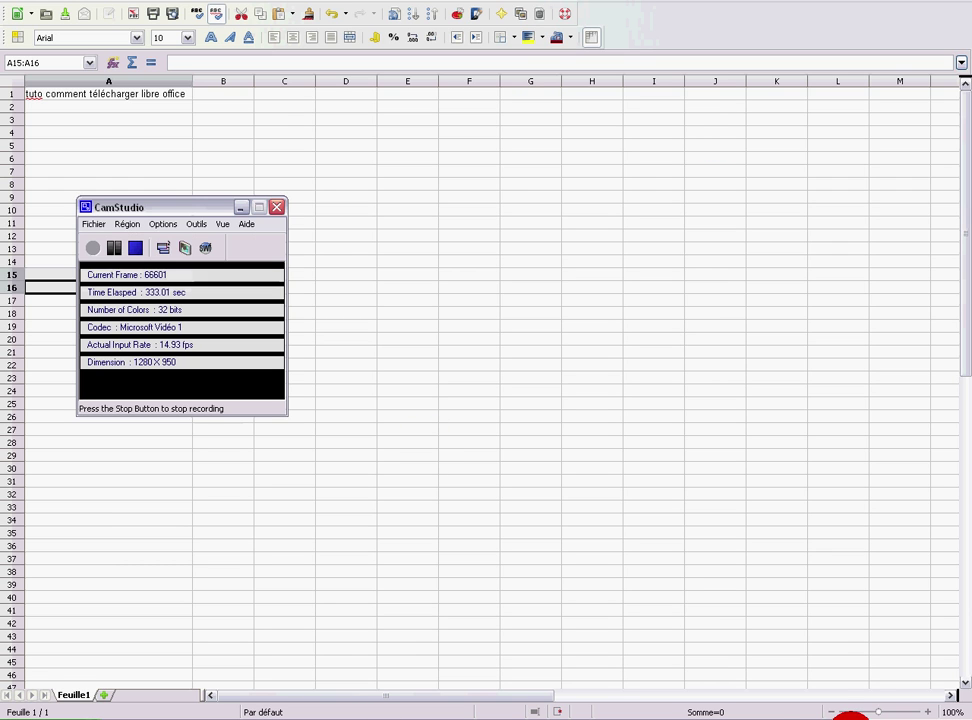